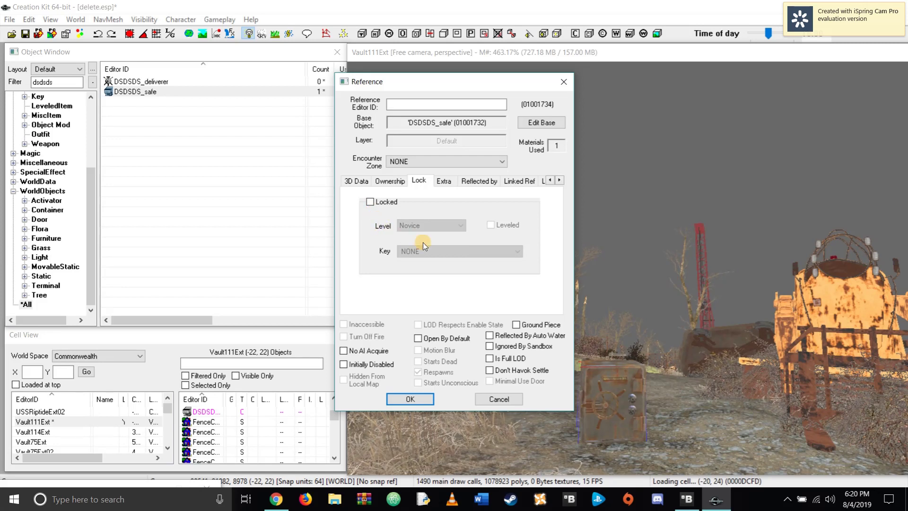
Review the safe's container list of five DSDSDS_deliverer items, then close the Container and Reference dialogs
left_click(448, 183)
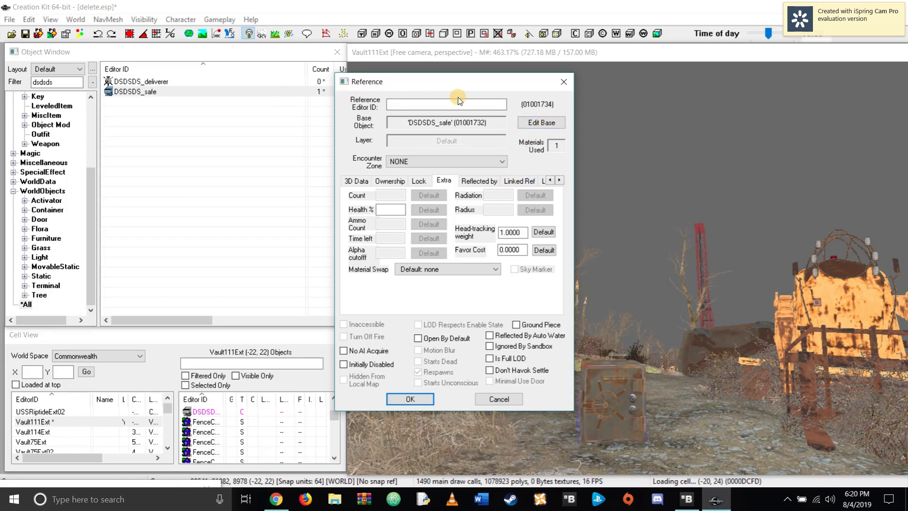
left_click(528, 122)
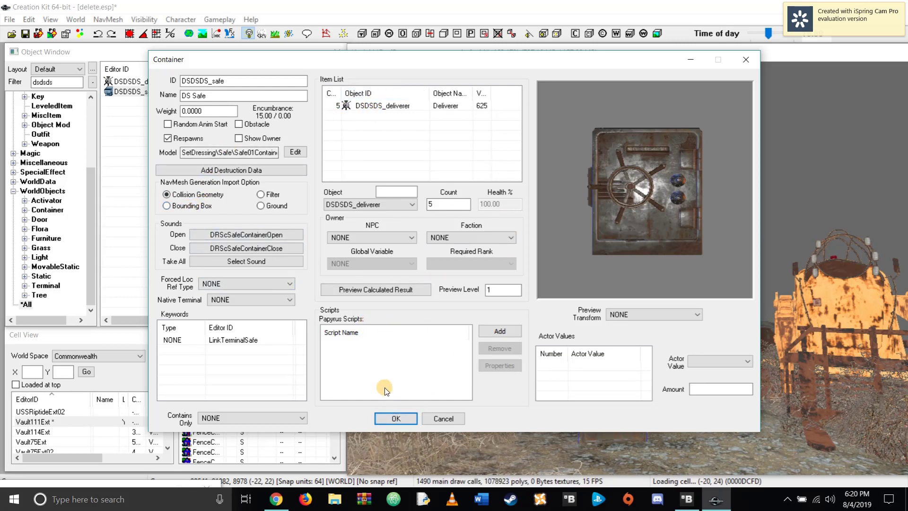
left_click(395, 419)
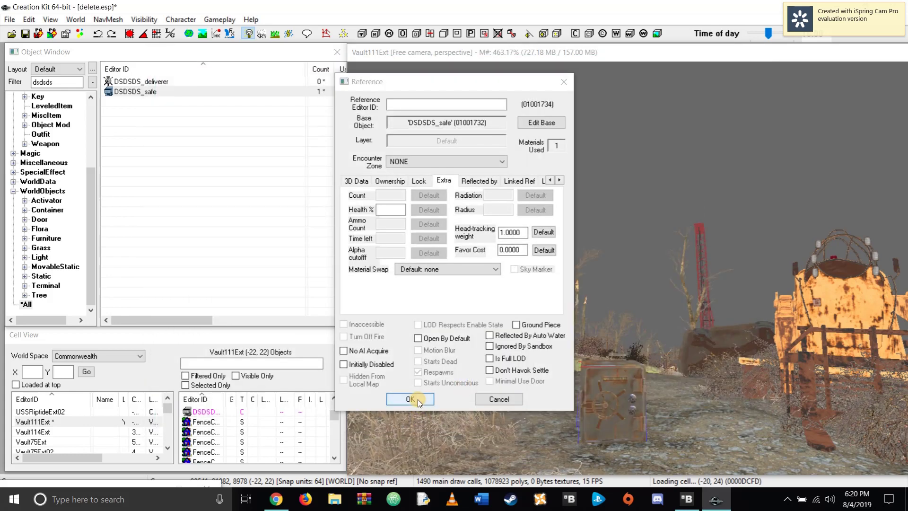
left_click(418, 399)
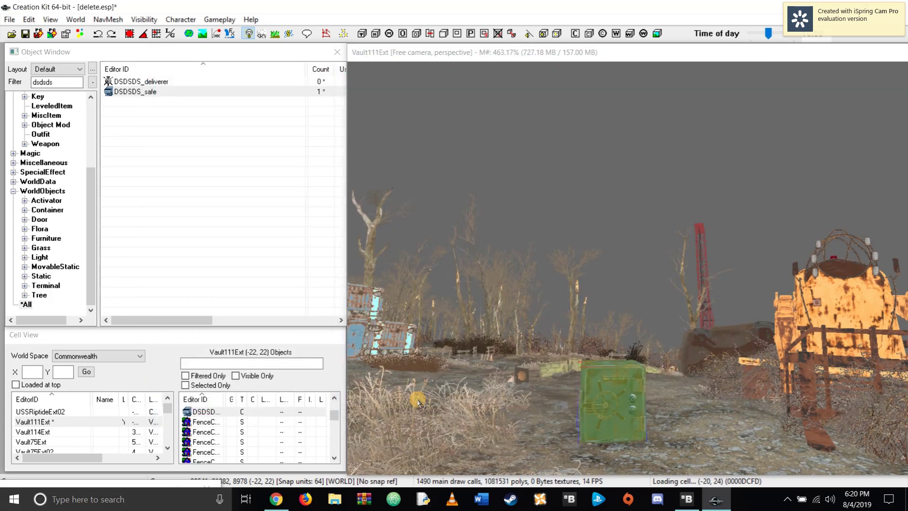
Open the DSDSDS_deliverer weapon record and change its name from Deliverer to 'Big Gun'
left_click(163, 83)
key("Delete")
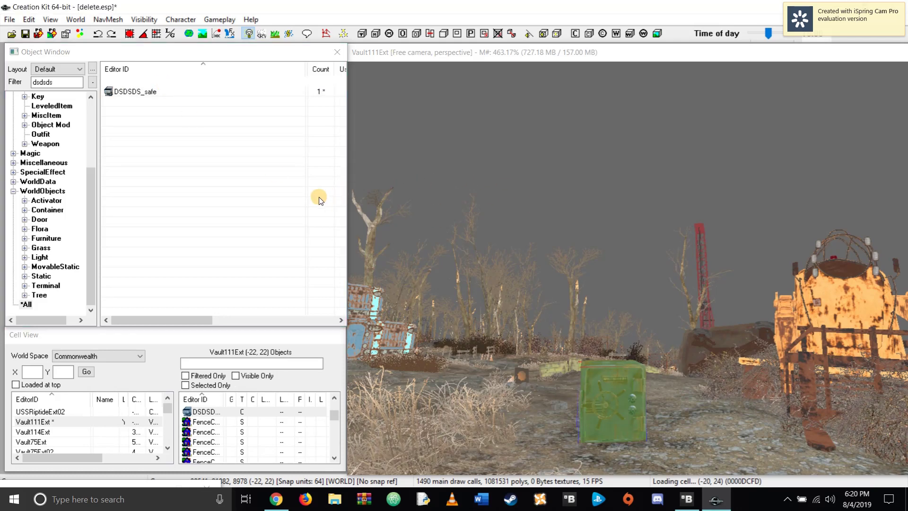
key("Return")
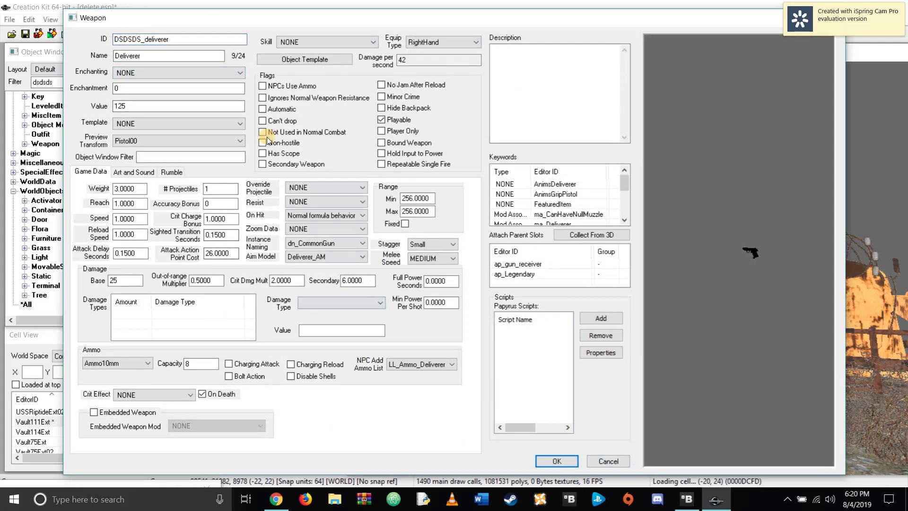
double_click(172, 60)
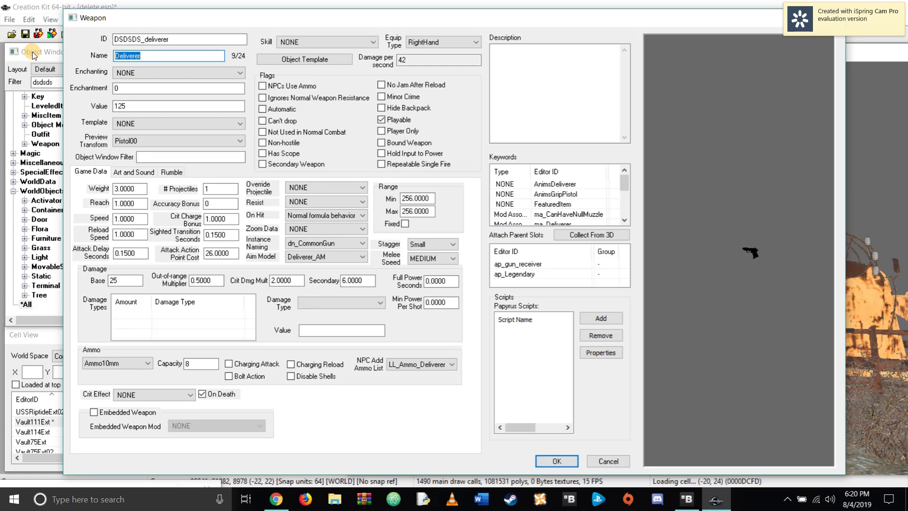
type("G")
type("Bl")
type("g Gun")
left_click(449, 41)
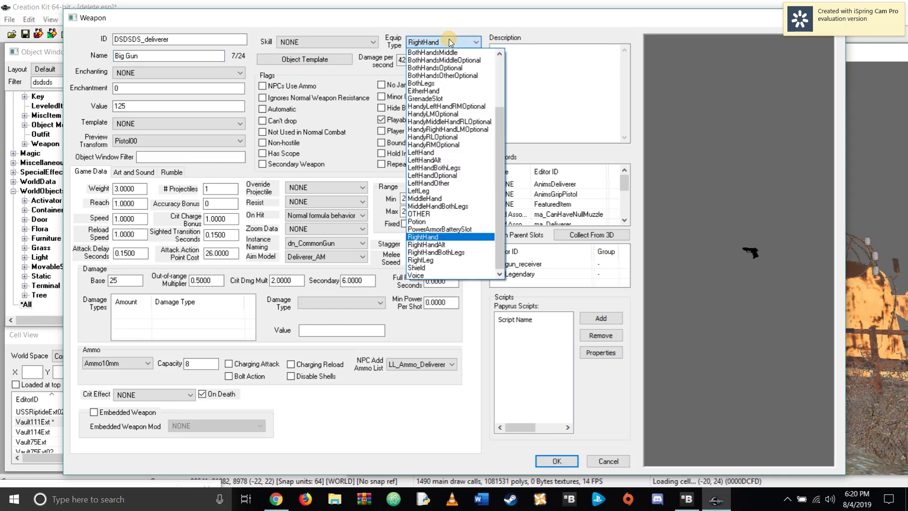
left_click(449, 40)
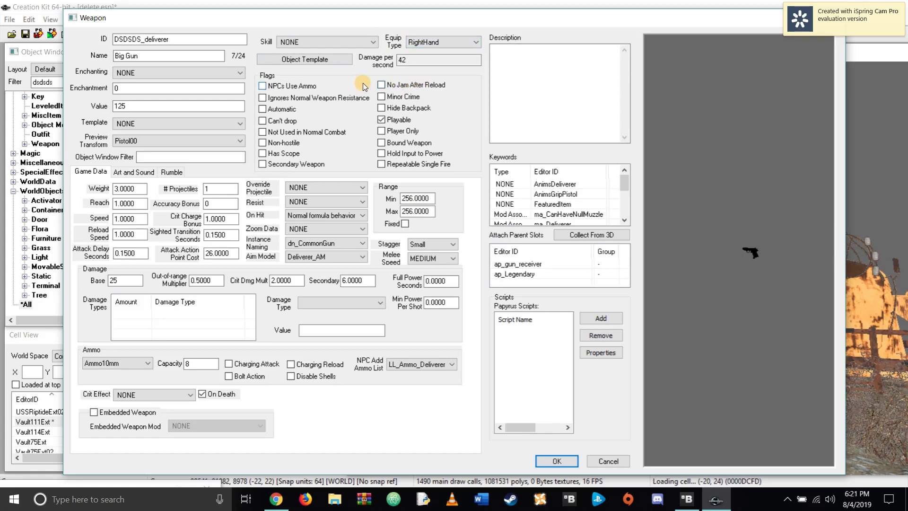
left_click(160, 70)
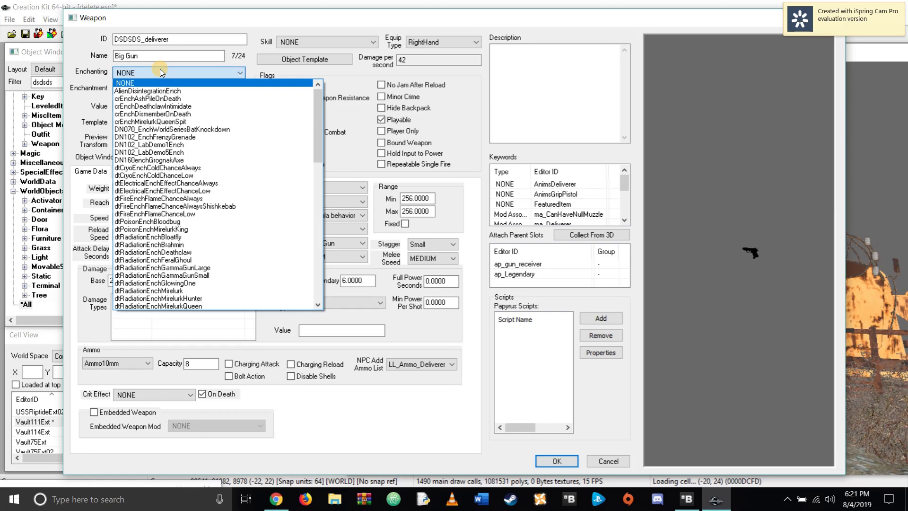
left_click(165, 71)
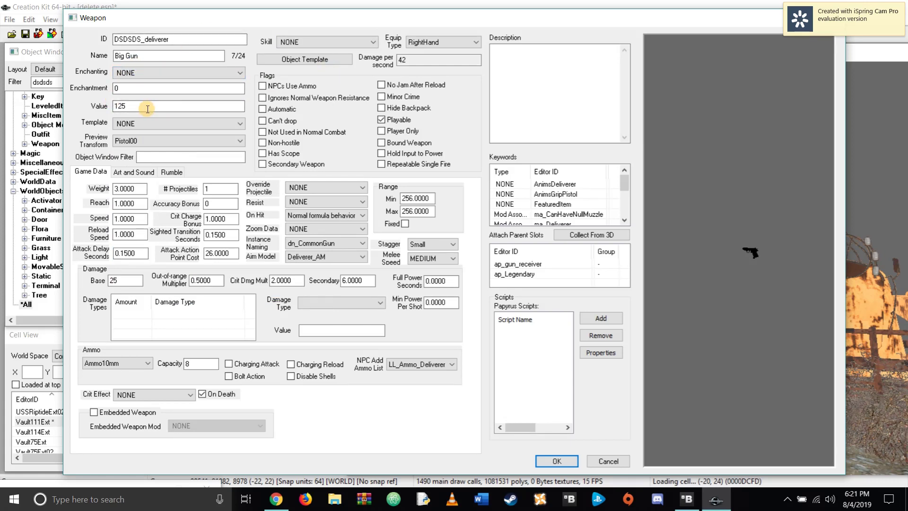
left_click_drag(147, 109, 114, 107)
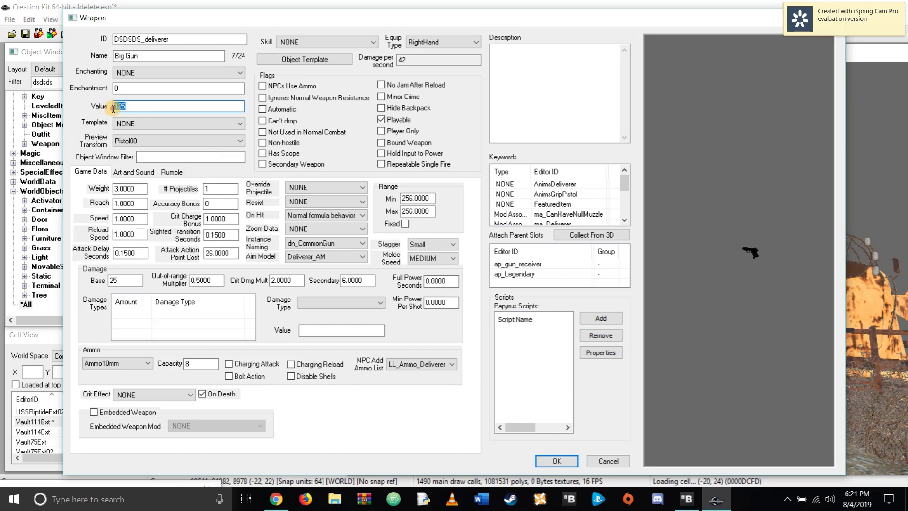
Set the weapon's Value to 35
type("1000000")
key("Tab")
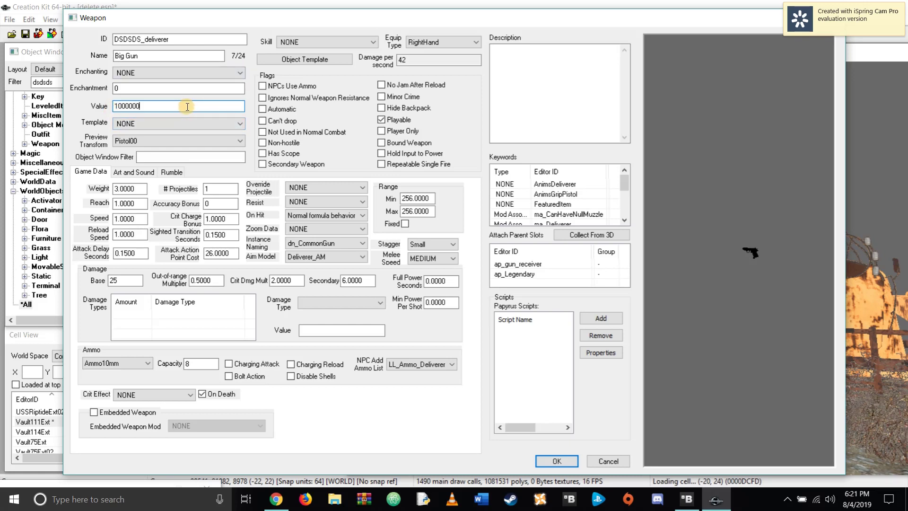
double_click(155, 105)
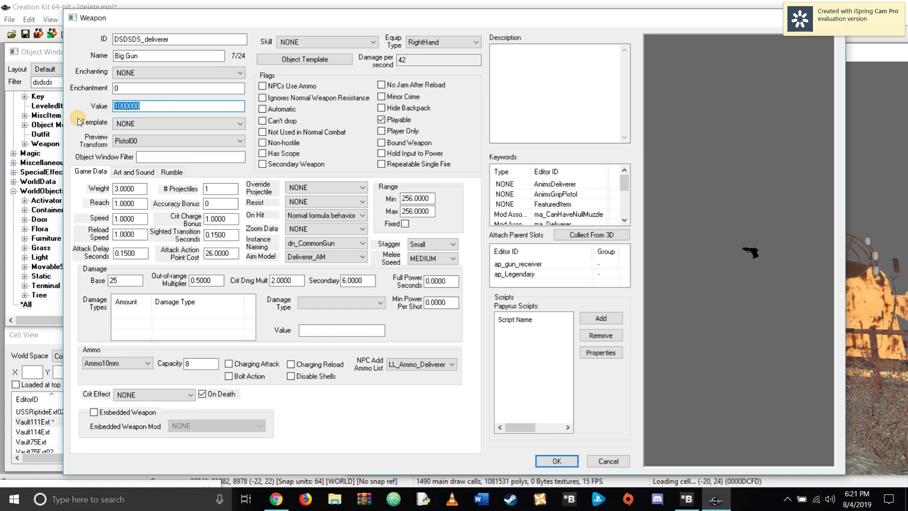
type("35")
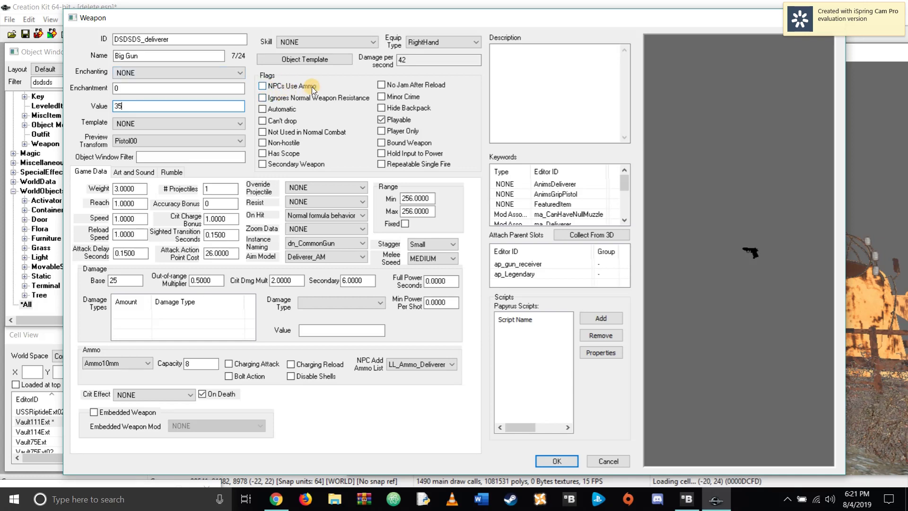
Leave Automatic unticked and tick Can't drop
left_click(272, 114)
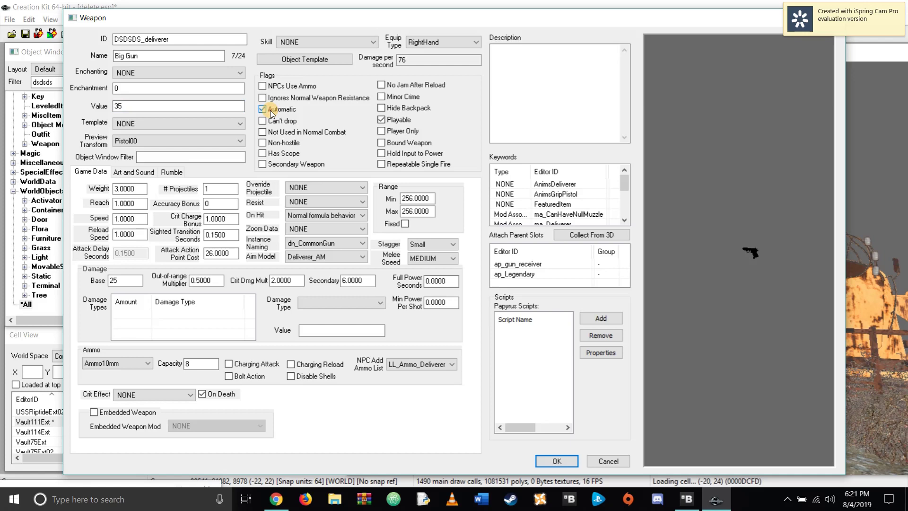
left_click(272, 113)
left_click(271, 123)
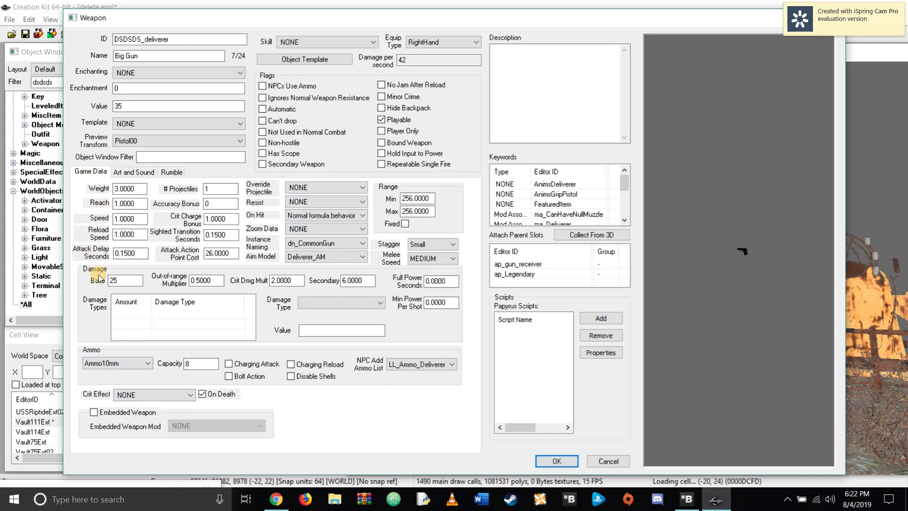
Set Weight to 0 and Speed to 10
left_click(120, 189)
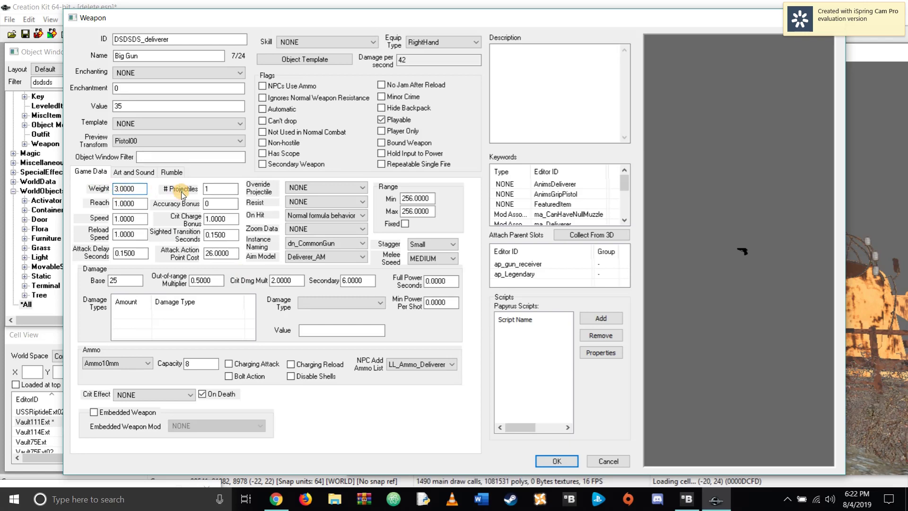
type("0")
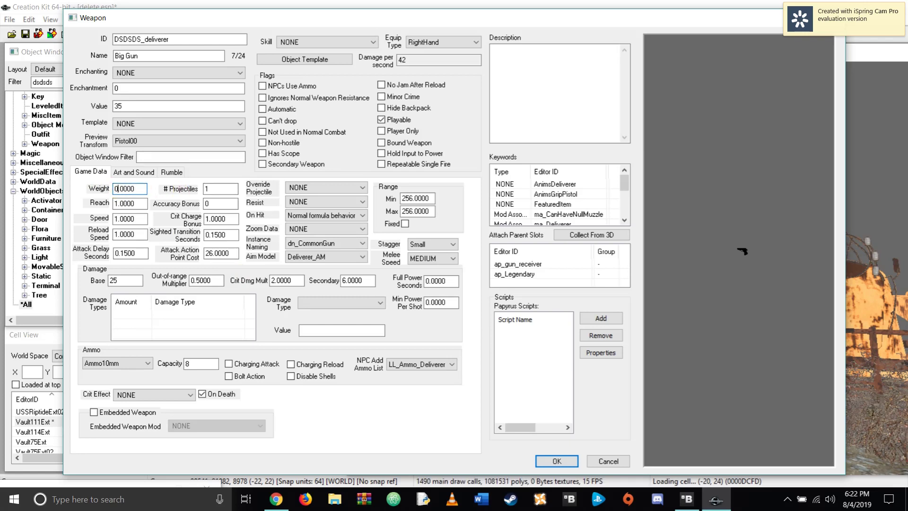
left_click(117, 218)
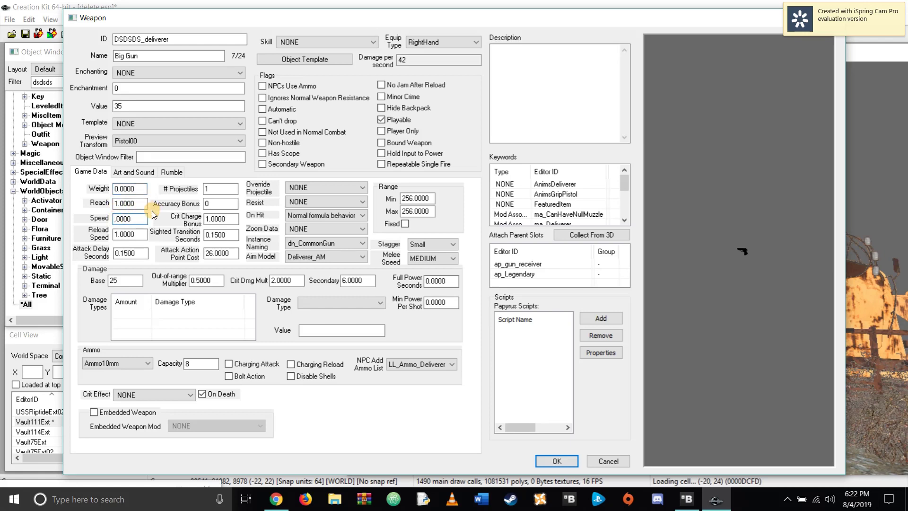
type("10")
Keep Reload Speed at 1.0000 and # Projectiles at 1
left_click(144, 234)
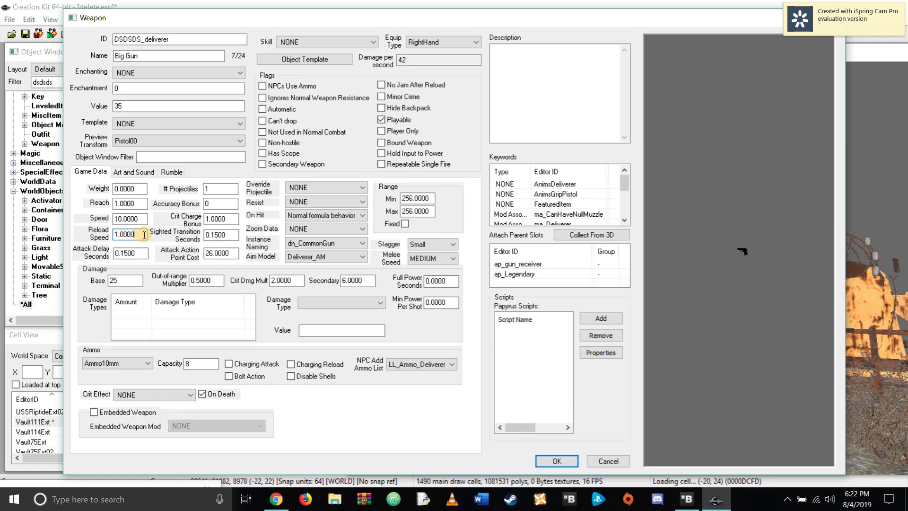
left_click_drag(144, 235, 113, 238)
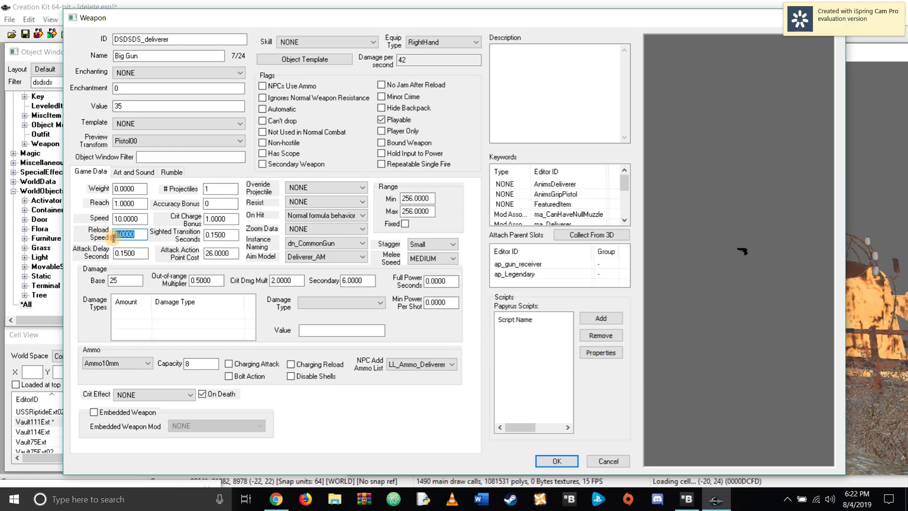
left_click(142, 234)
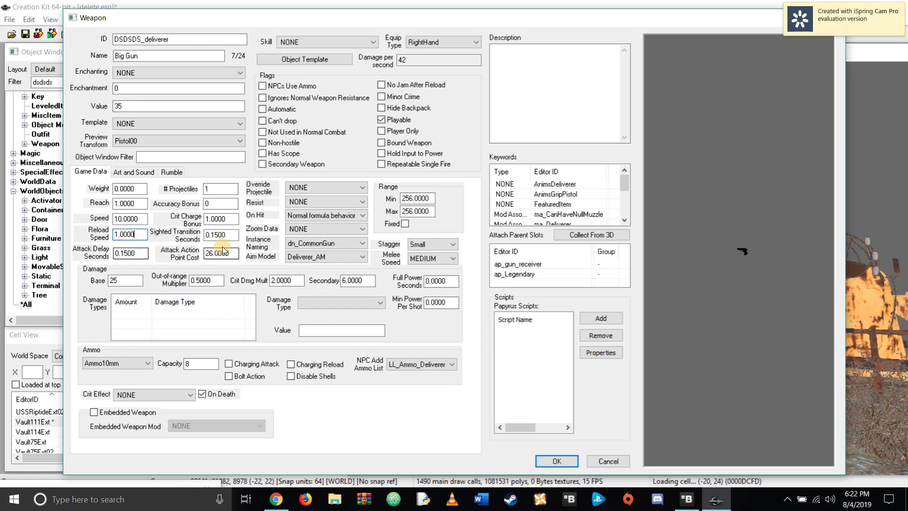
double_click(203, 189)
left_click(216, 191)
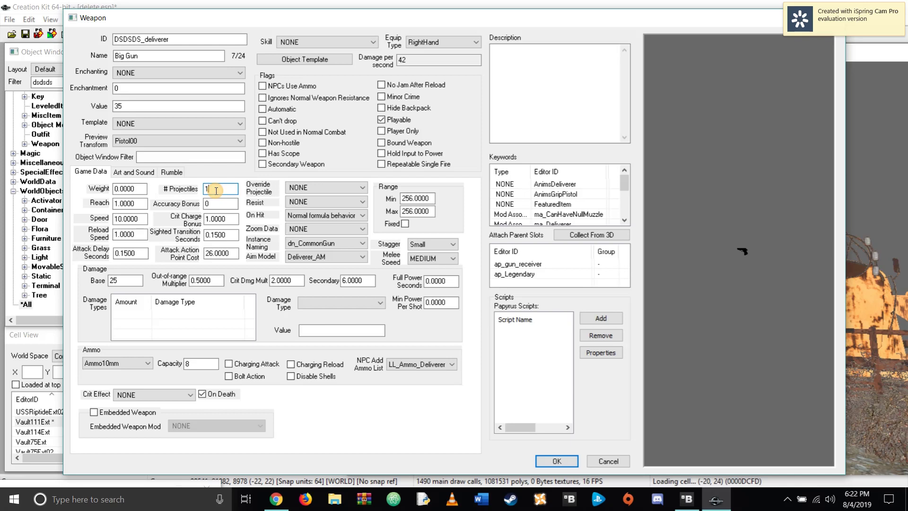
double_click(207, 191)
left_click(221, 189)
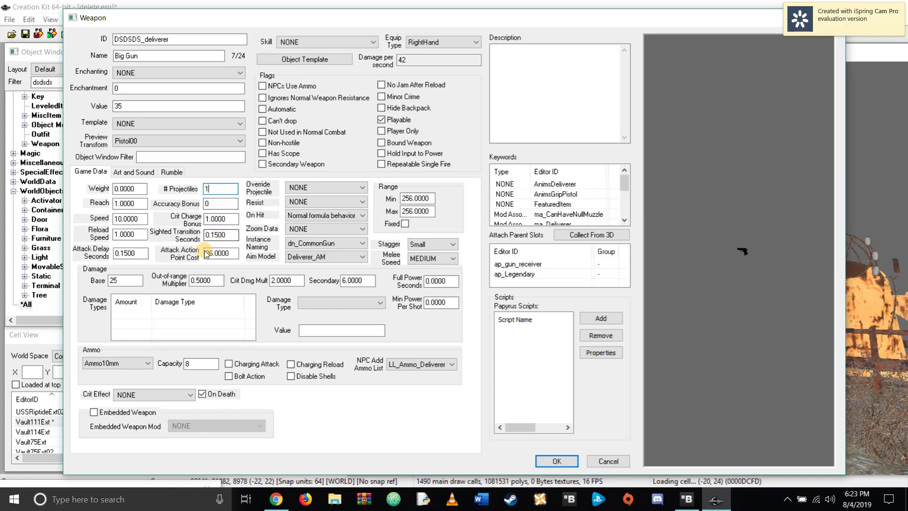
Leave the Override Projectile and Resist settings at NONE
left_click(303, 188)
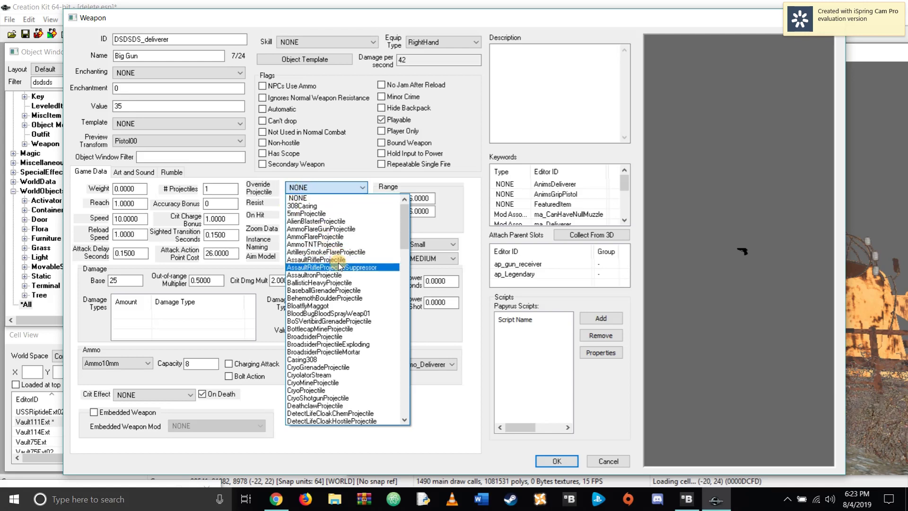
scroll(338, 276, "down", 1)
scroll(338, 276, "down", 1)
scroll(339, 273, "down", 1)
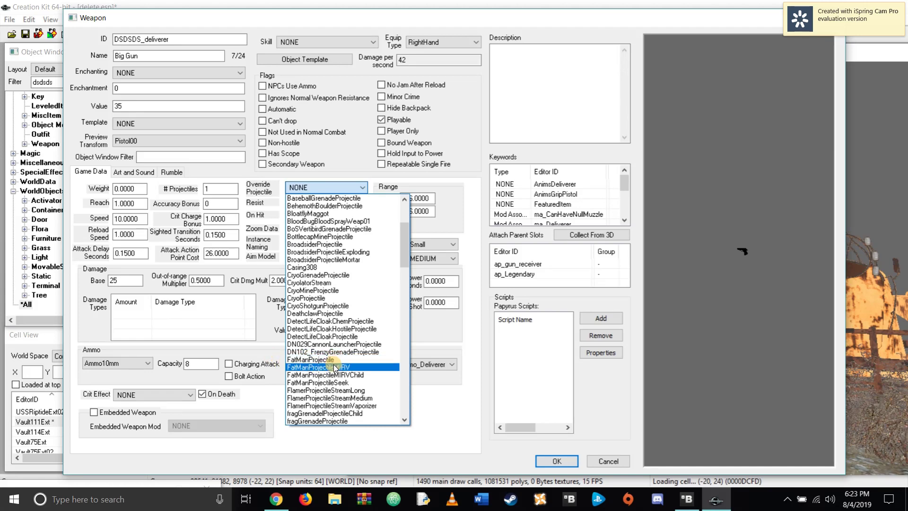
left_click(337, 187)
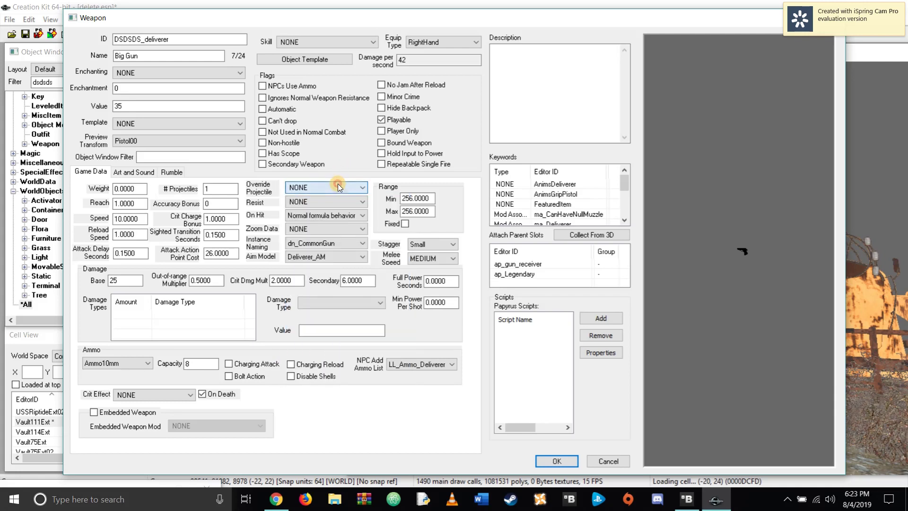
left_click(308, 198)
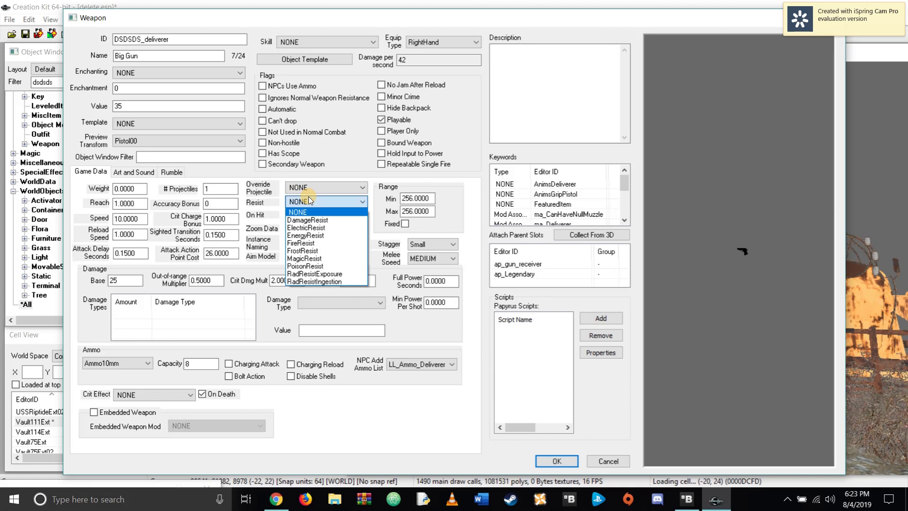
left_click(308, 198)
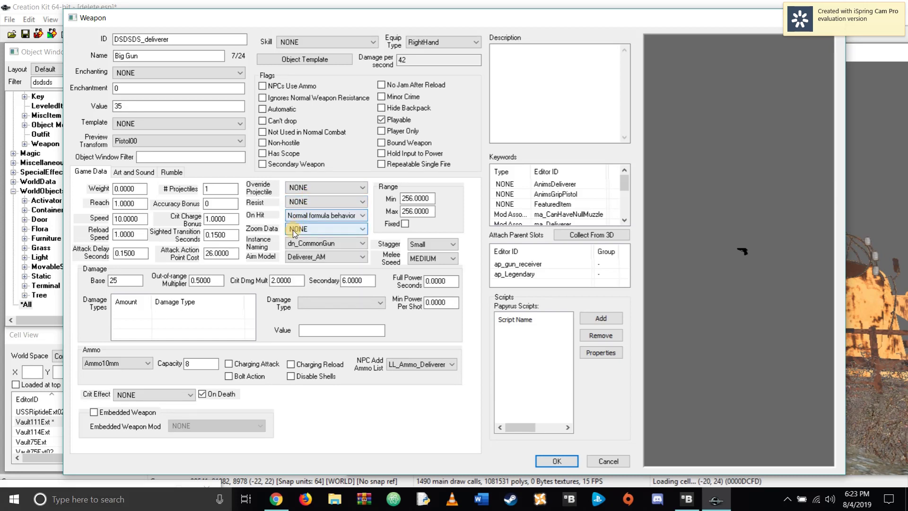
Set the On Hit behaviour to 'Dismember only'
left_click(305, 217)
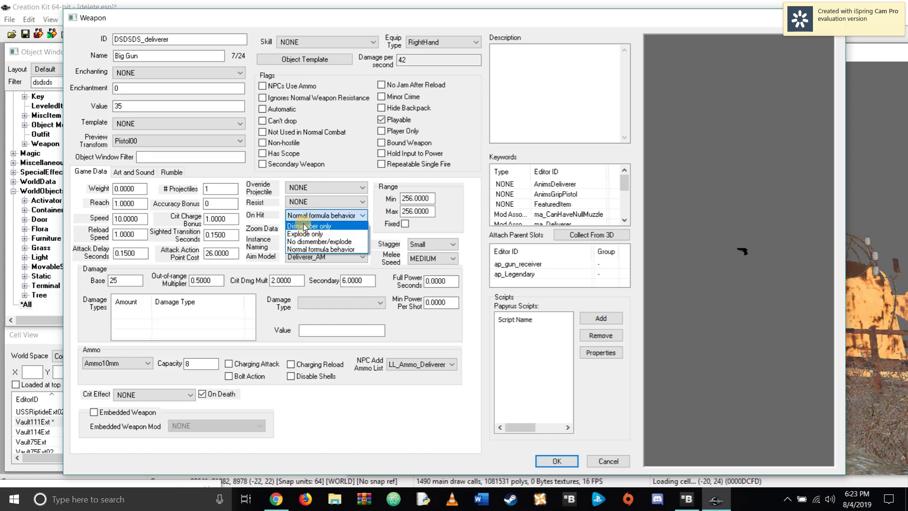
left_click(302, 224)
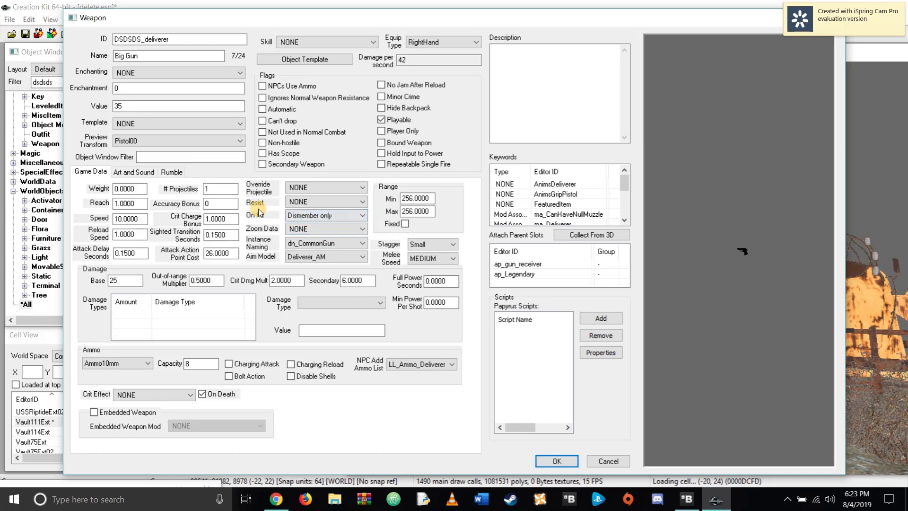
left_click(284, 243)
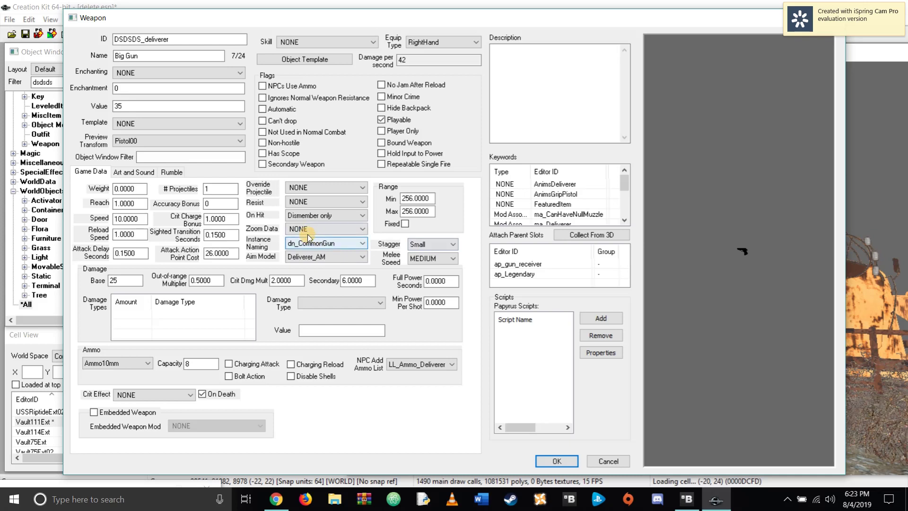
left_click(407, 199)
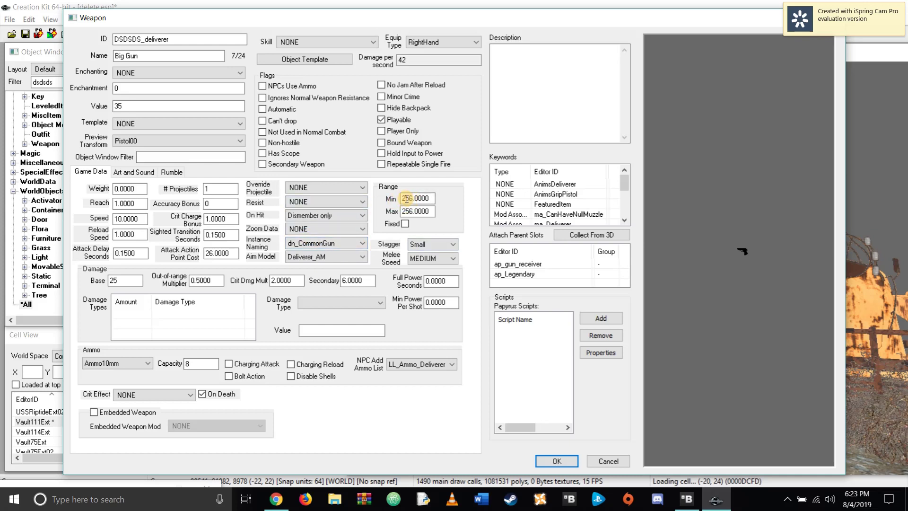
Change Damage Base from 25 to 50, leaving the range values unchanged
left_click(402, 199)
double_click(411, 211)
left_click(753, 247)
left_click_drag(137, 282, 99, 287)
type("50")
left_click(140, 320)
left_click(422, 62)
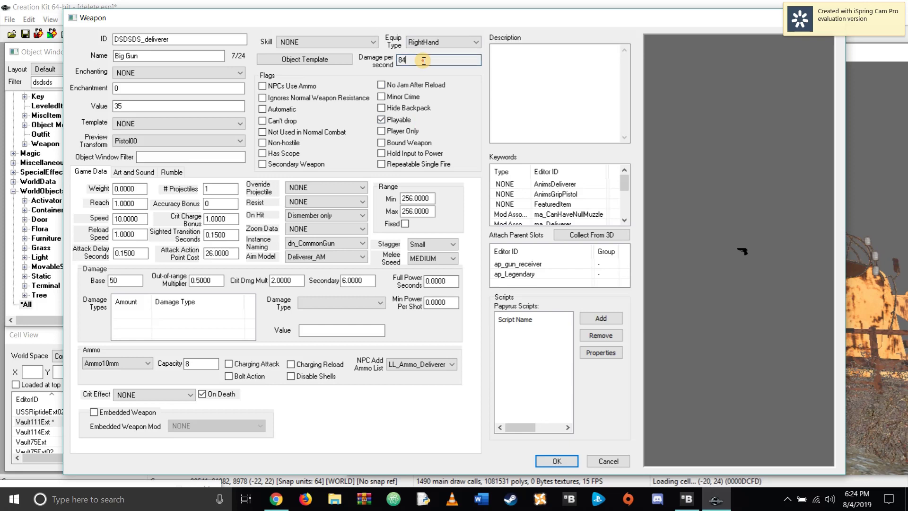
left_click_drag(424, 61, 404, 65)
left_click(404, 65)
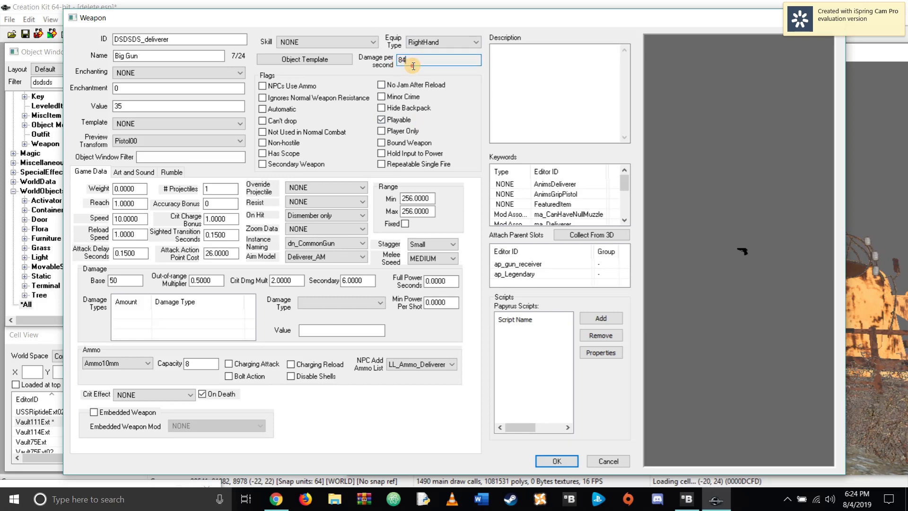
left_click(263, 108)
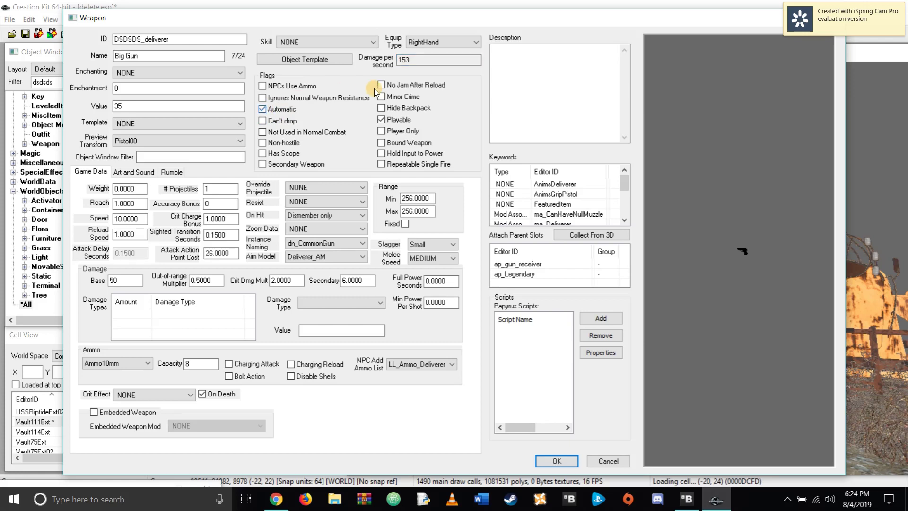
left_click(413, 62)
left_click(413, 61)
left_click(277, 108)
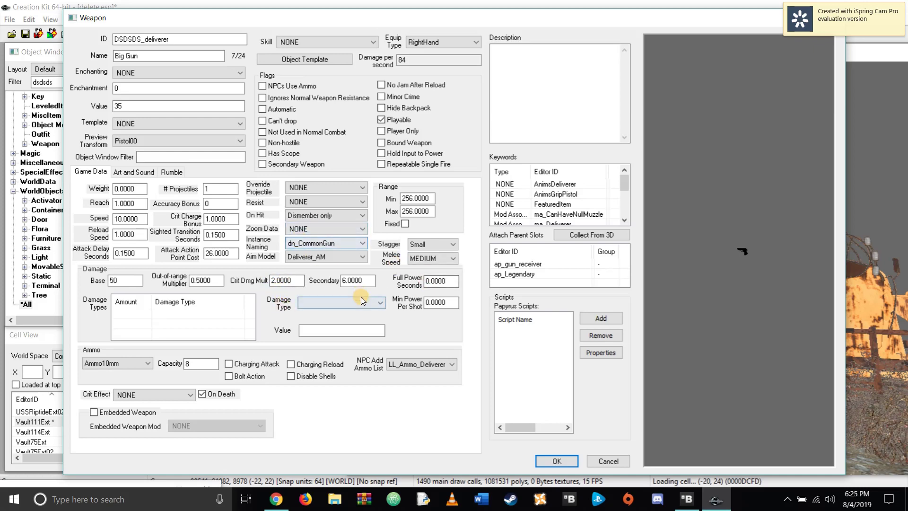
Add a new dtCryo entry of 25 to the Damage Types list
right_click(131, 316)
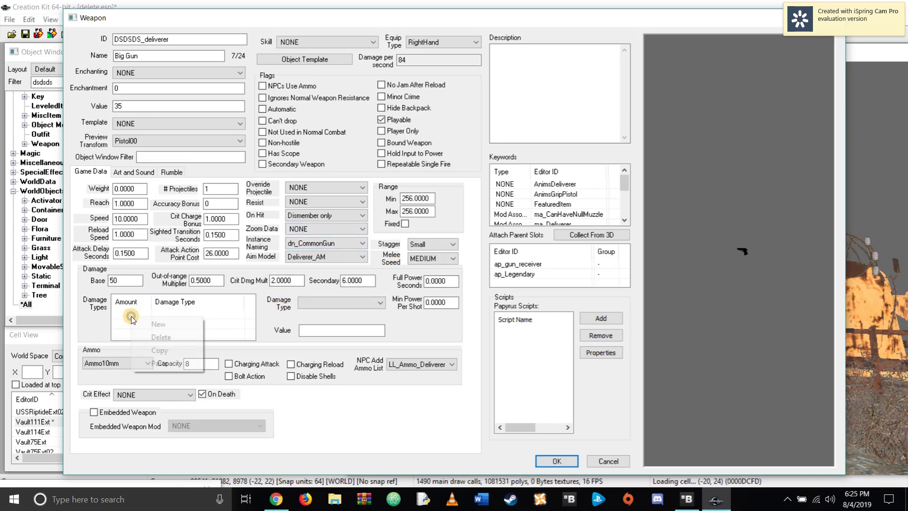
left_click(151, 325)
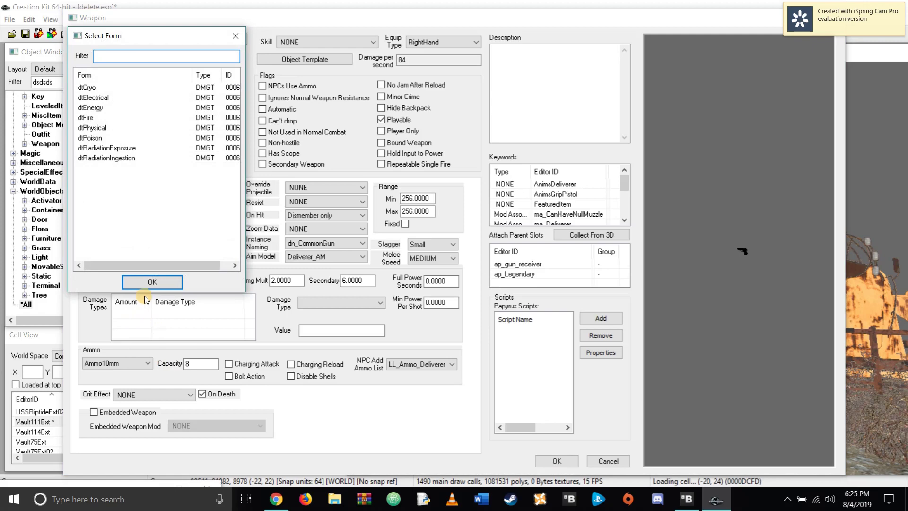
double_click(100, 87)
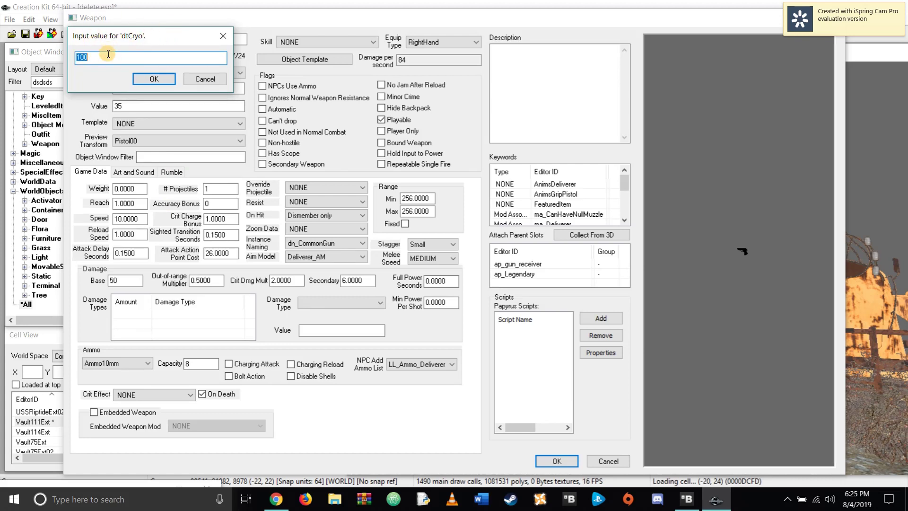
type("25")
key("Return")
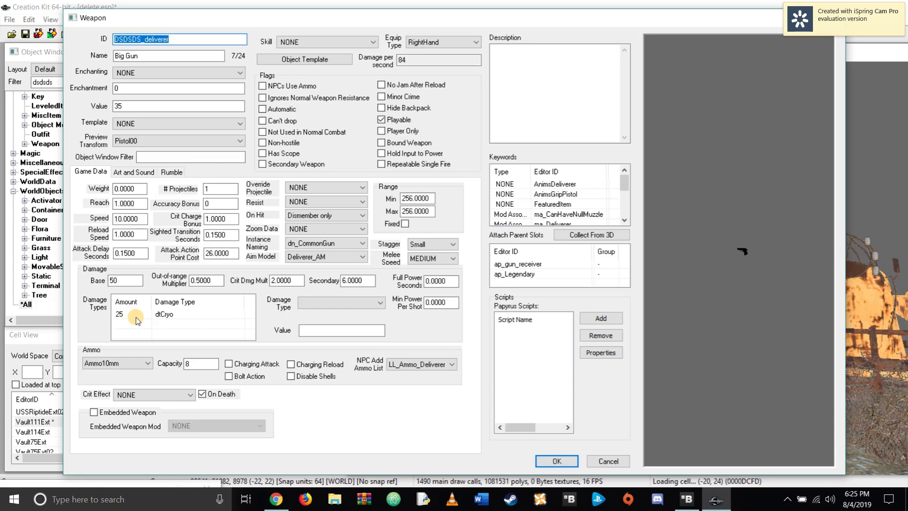
Set the Damage Type dropdown to dtCryo
left_click(320, 306)
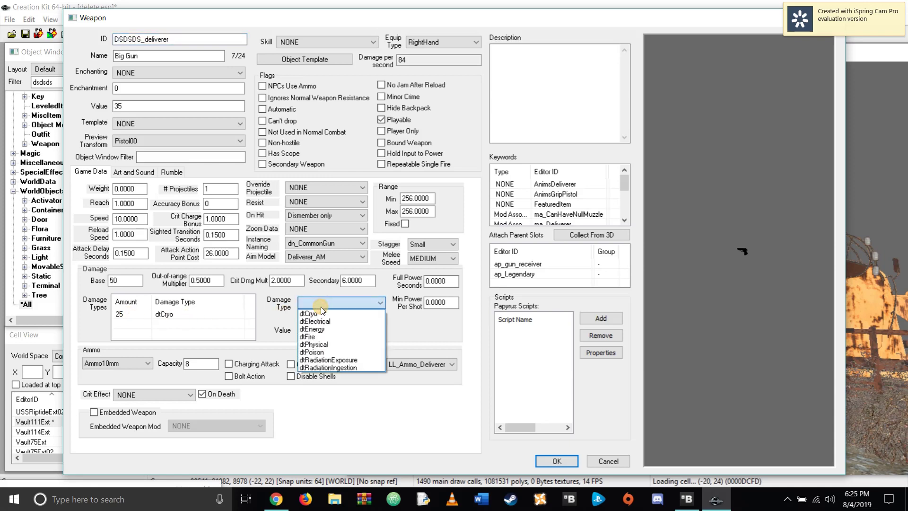
left_click(323, 314)
left_click(328, 301)
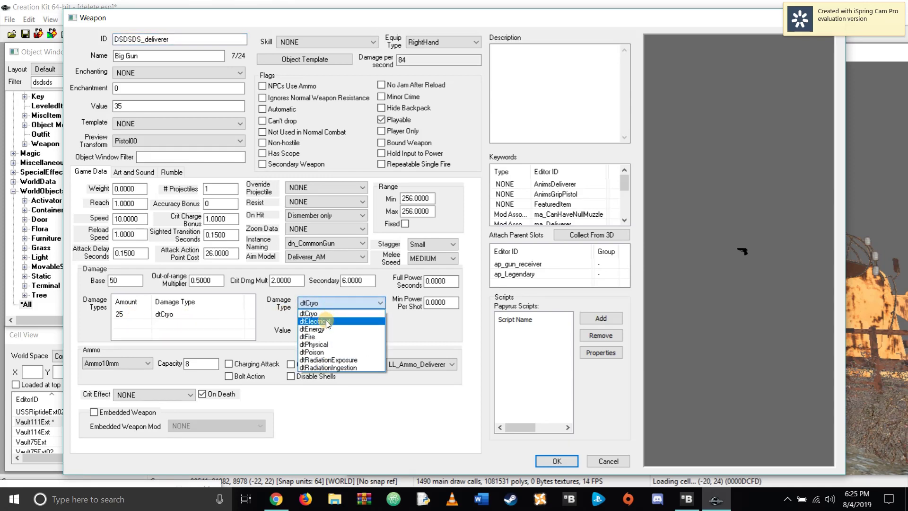
left_click(325, 314)
left_click(327, 305)
left_click(324, 313)
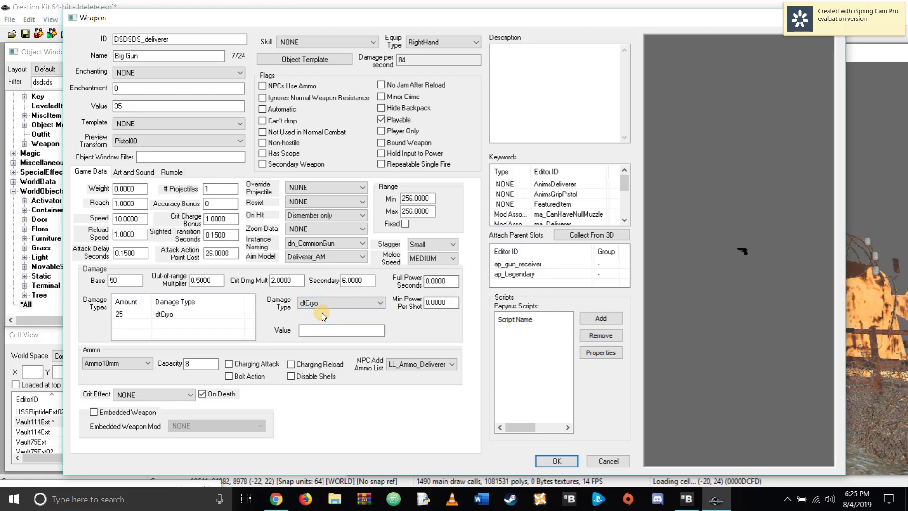
left_click(148, 364)
left_click(130, 362)
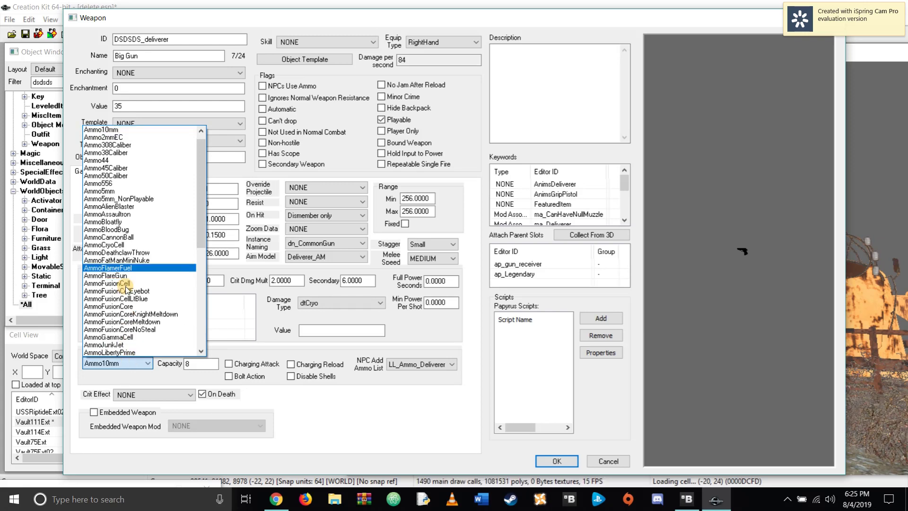
Switch the ammunition from Ammo10mm to Ammo44, keeping magazine capacity at 8
left_click(152, 160)
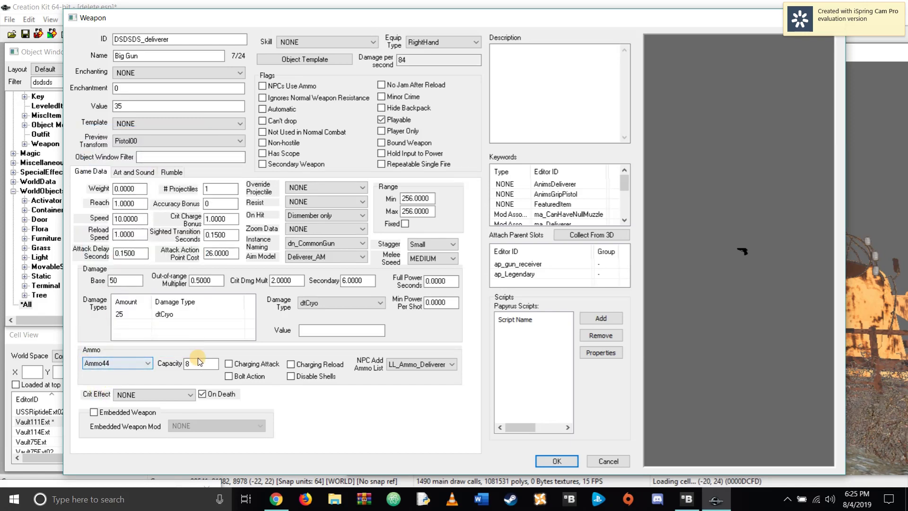
left_click_drag(196, 364, 183, 363)
left_click(200, 367)
left_click(106, 362)
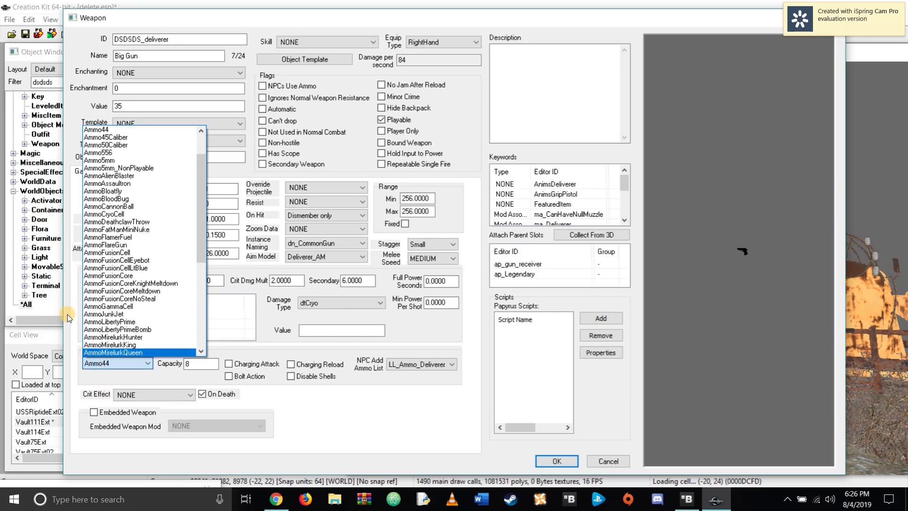
left_click(172, 131)
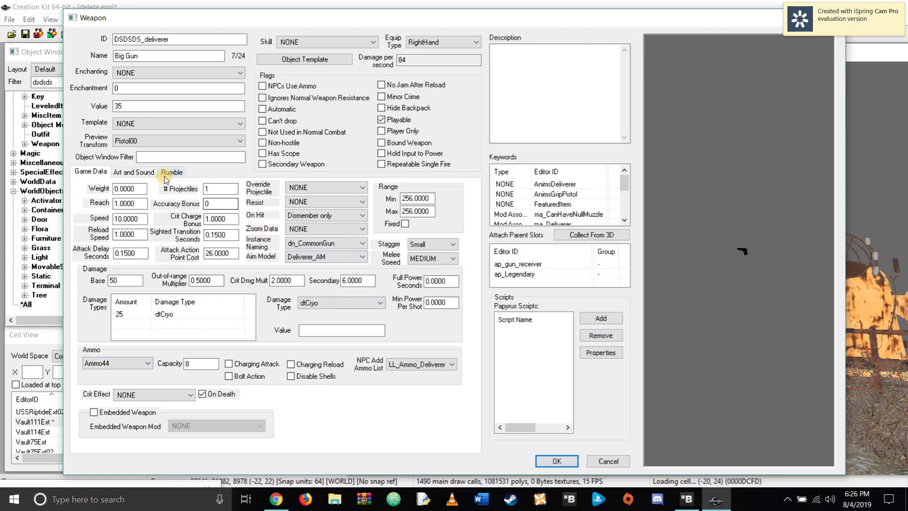
In the weapon model's Model Data, untick Valid only and choose Custom Material Swap
left_click(140, 170)
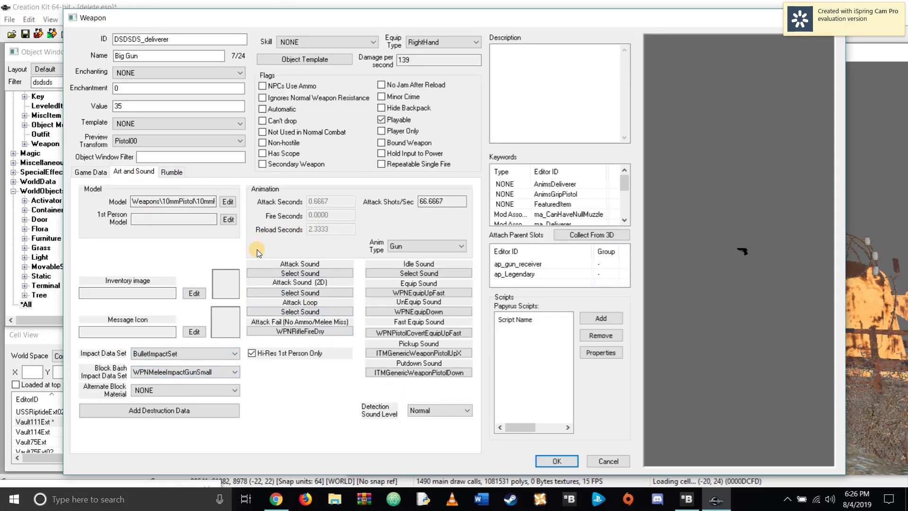
left_click(226, 202)
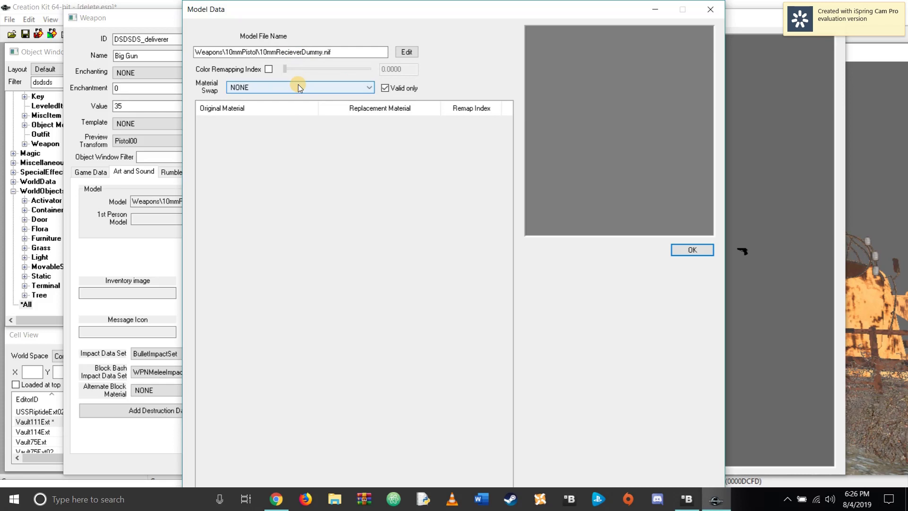
left_click(385, 88)
left_click(368, 88)
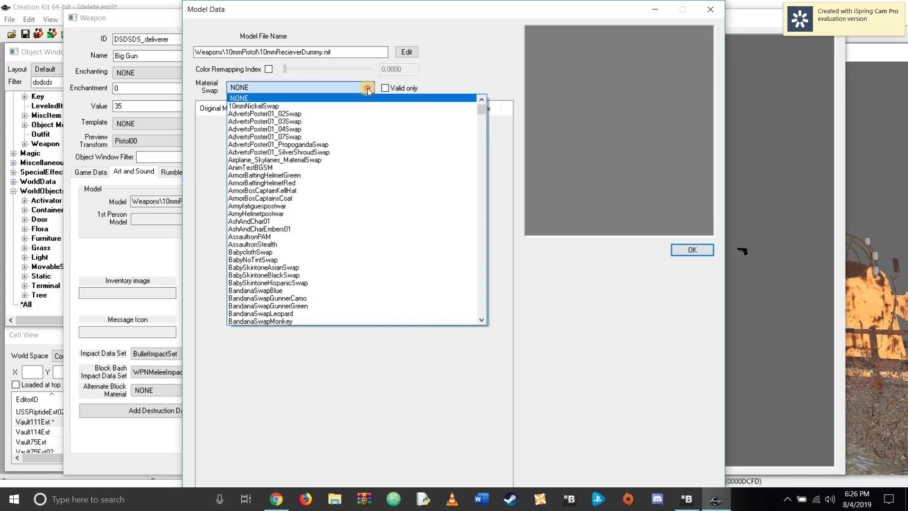
left_click(338, 104)
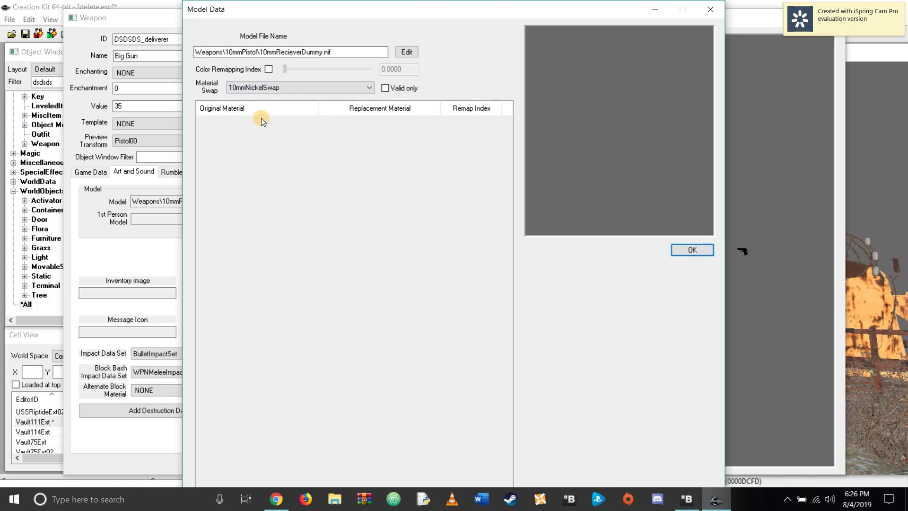
left_click(285, 87)
left_click(289, 87)
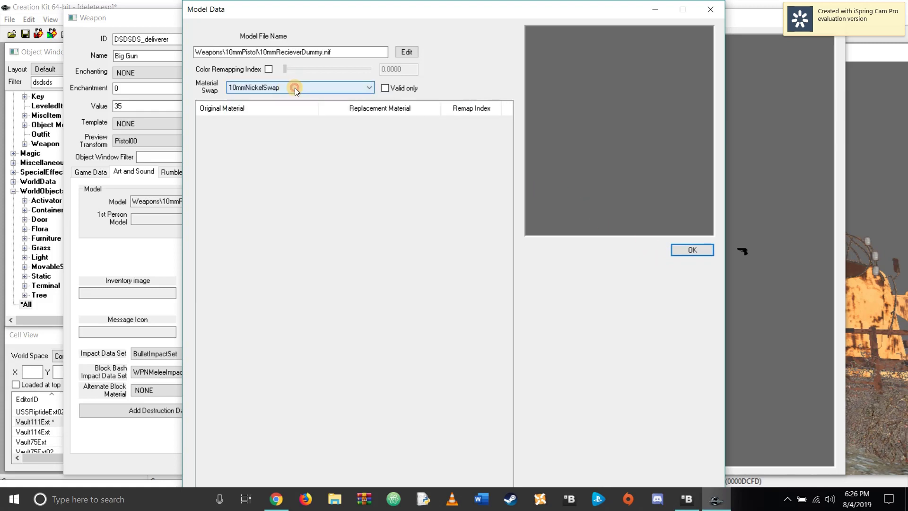
left_click(321, 87)
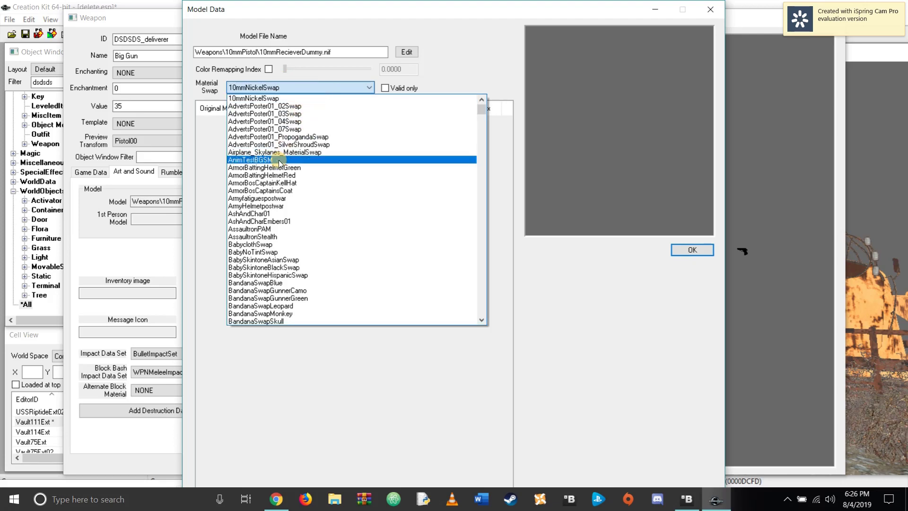
scroll(350, 135, "up", 1)
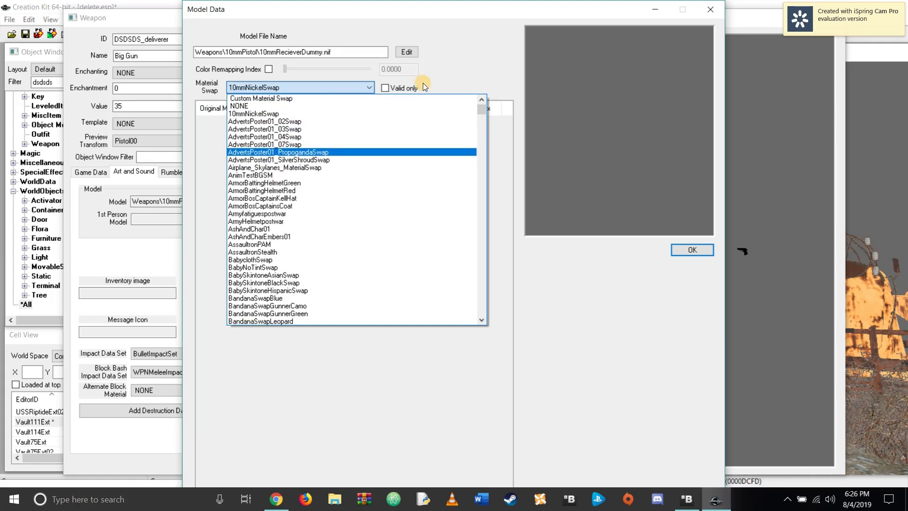
left_click(236, 99)
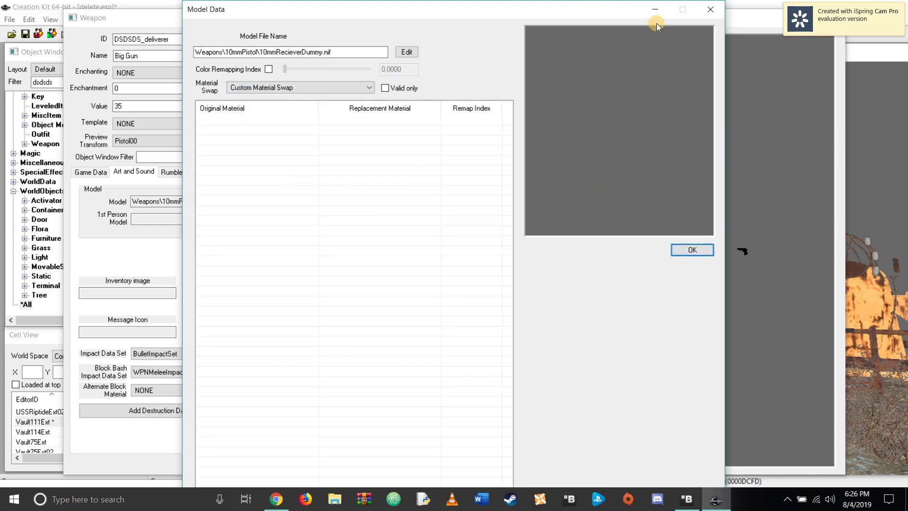
Close the Model Data window and confirm the Weapon dialog with OK
left_click(711, 9)
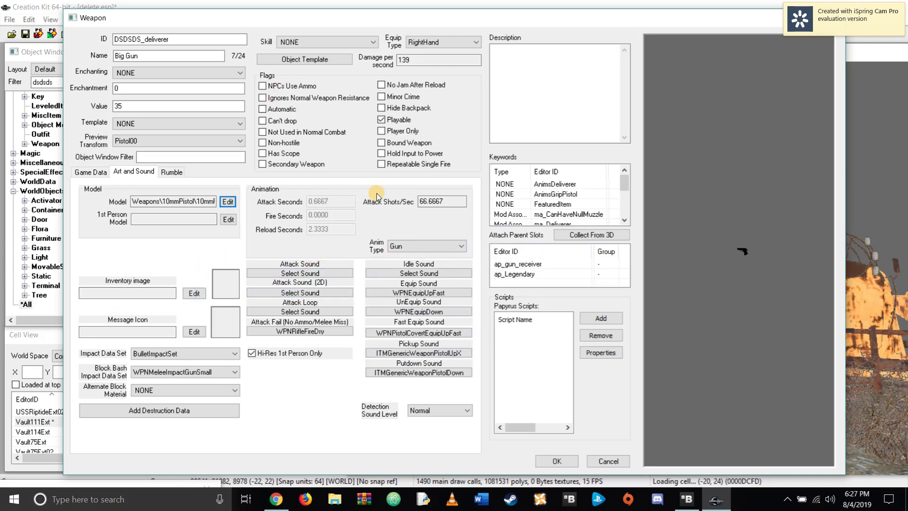
left_click(558, 460)
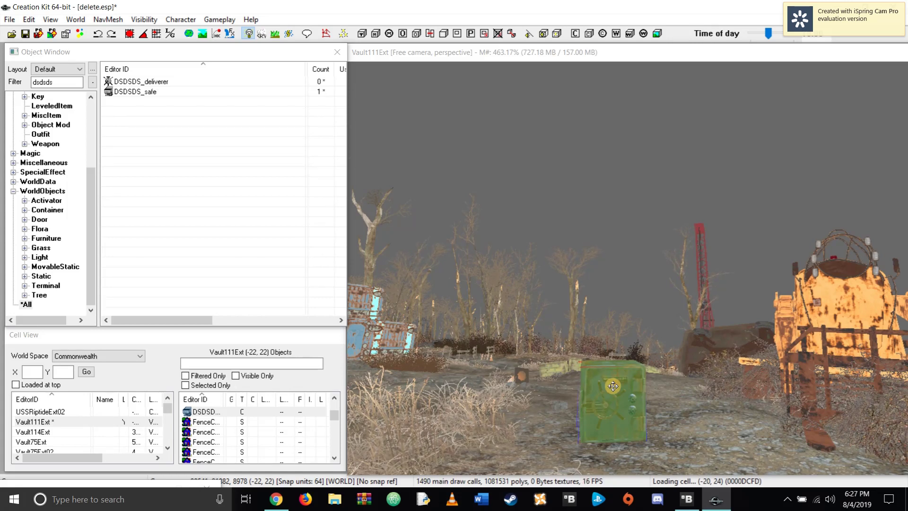
Clear the selection of the placed DSDSDS_safe in the render view
left_click(405, 52)
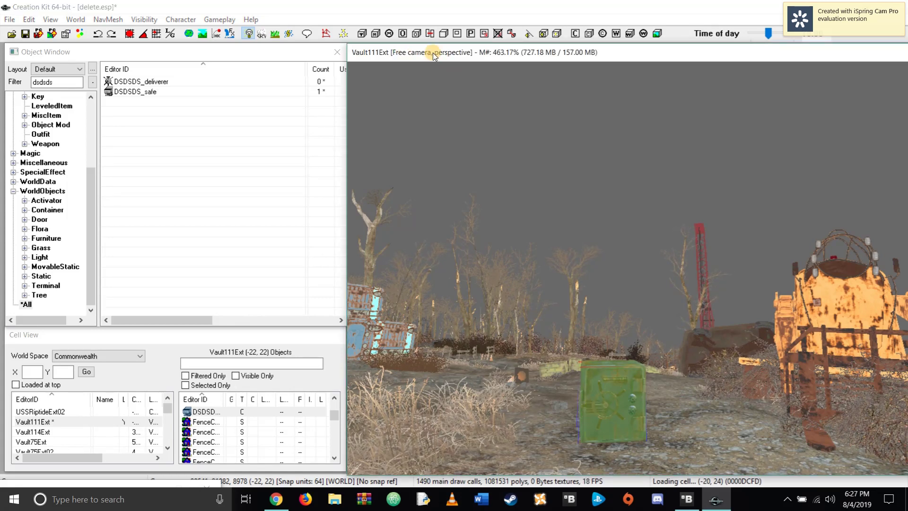
left_click(611, 324)
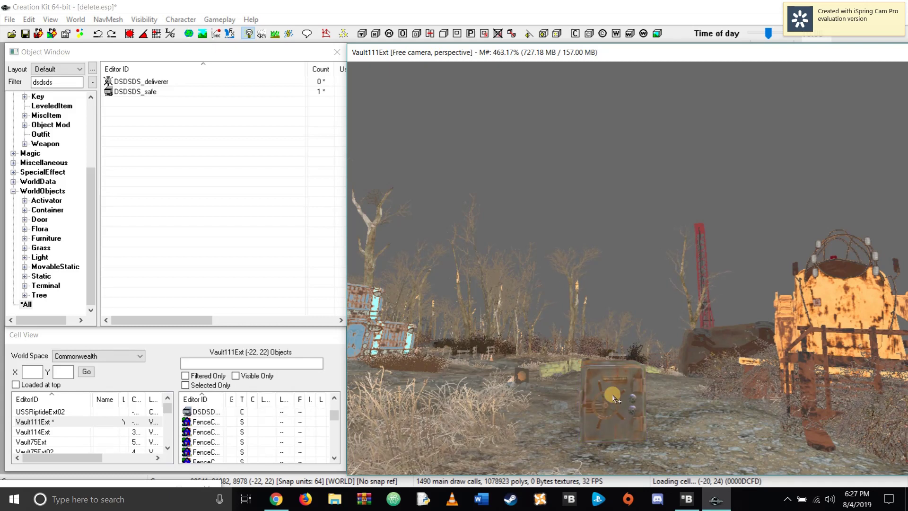